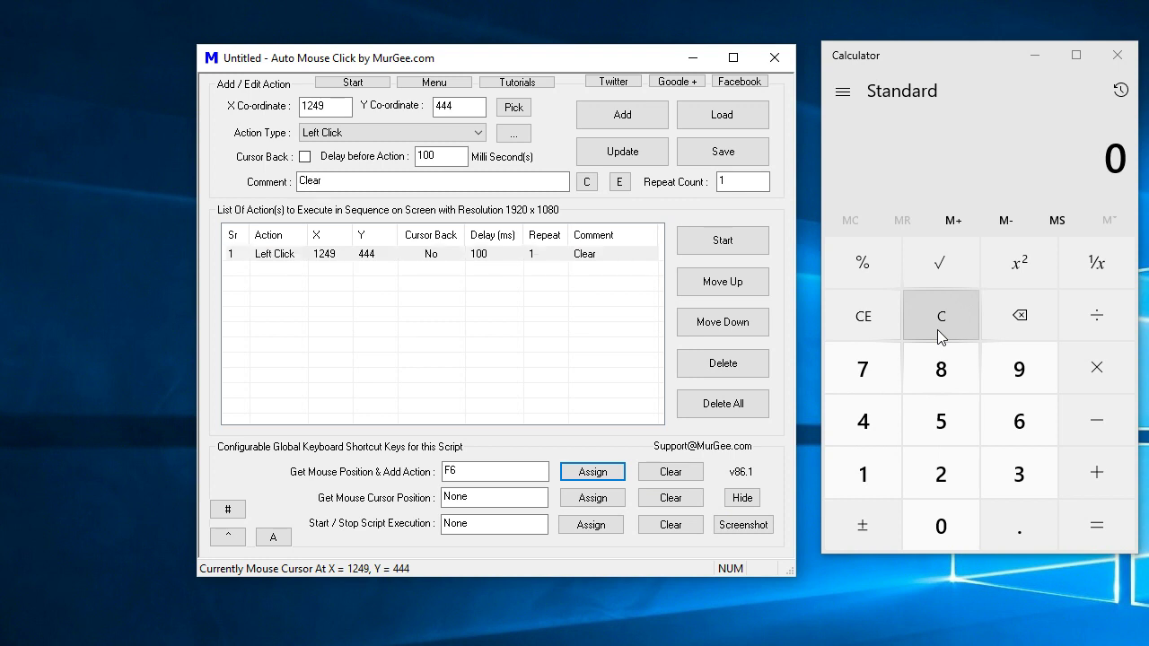
Add left-click actions to the script at the calculator's 1, 2, 3, plus, 4, 5, 6 and equals buttons
{"action": "key", "text": "F6"}
{"action": "key", "text": "F6"}
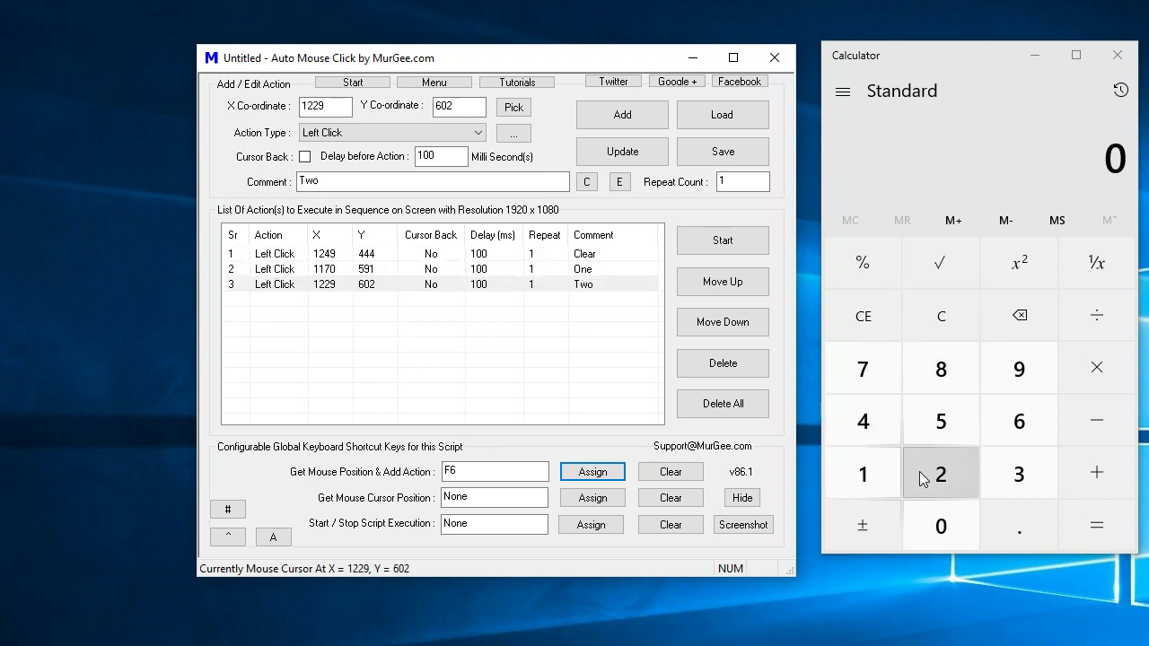
{"action": "key", "text": "F6"}
{"action": "key", "text": "F6"}
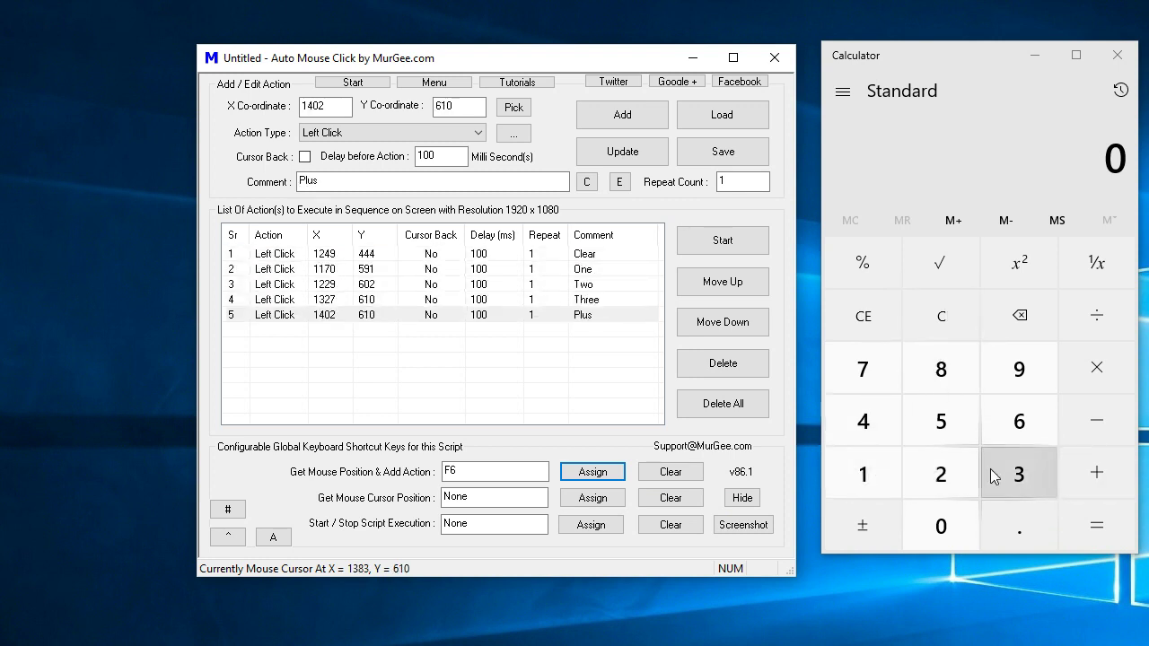
{"action": "key", "text": "F6"}
{"action": "key", "text": "F6"}
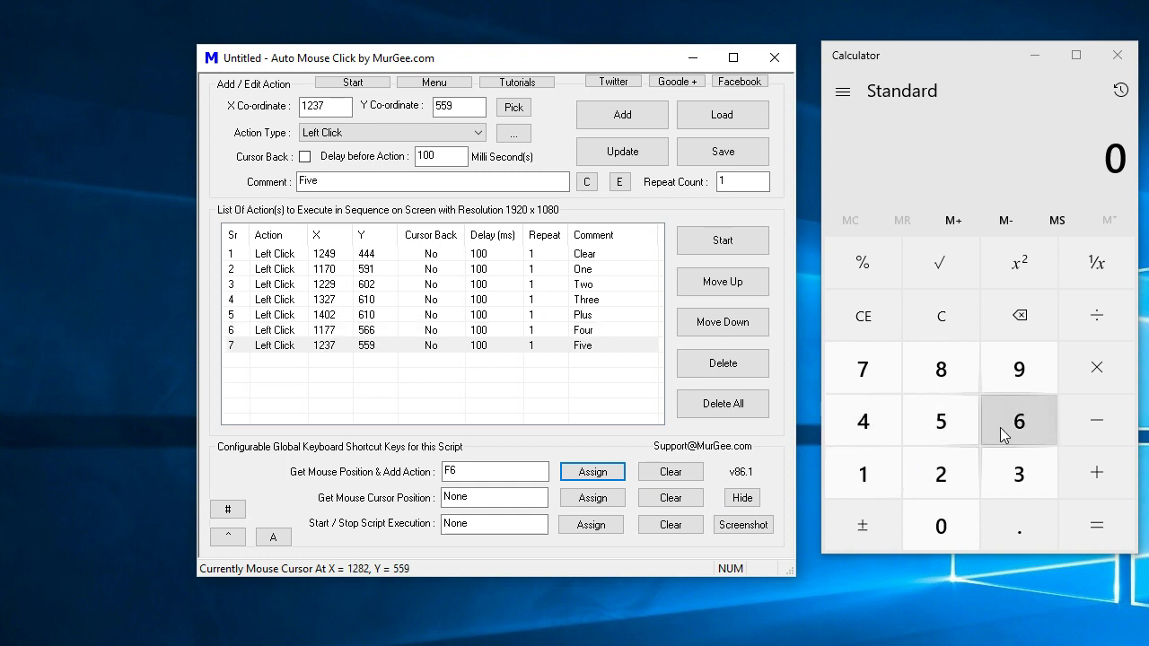
{"action": "key", "text": "F6"}
{"action": "key", "text": "F6"}
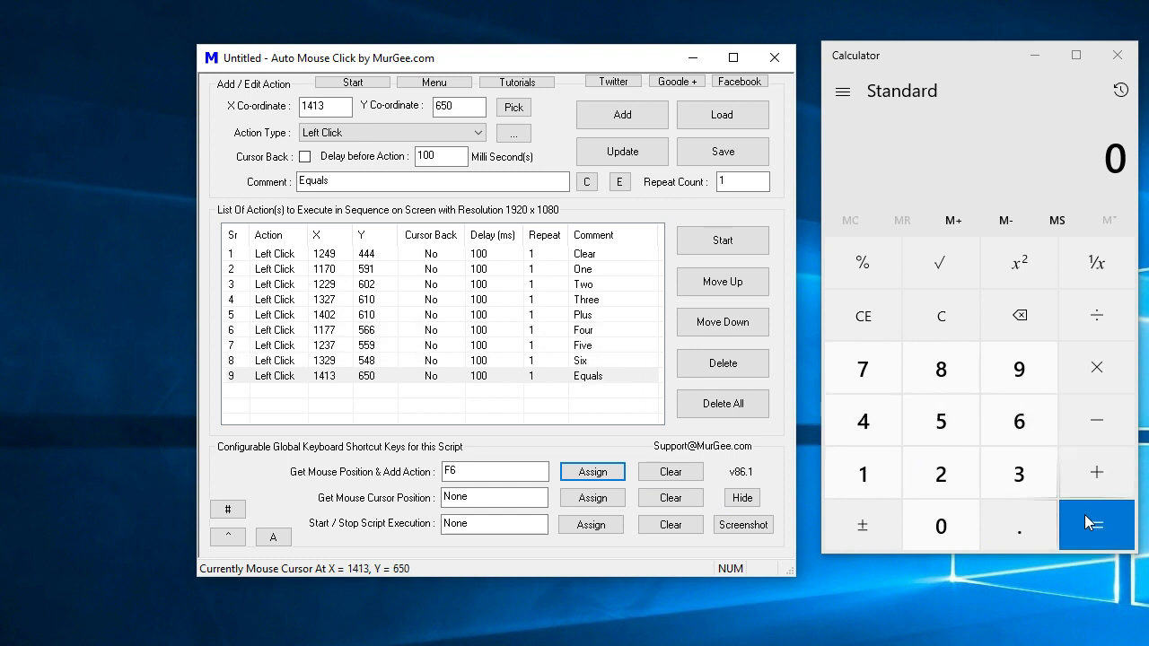
Run the script once, and run it again with the script's repeat count set to 10
{"action": "left_click", "coordinate": [704, 240]}
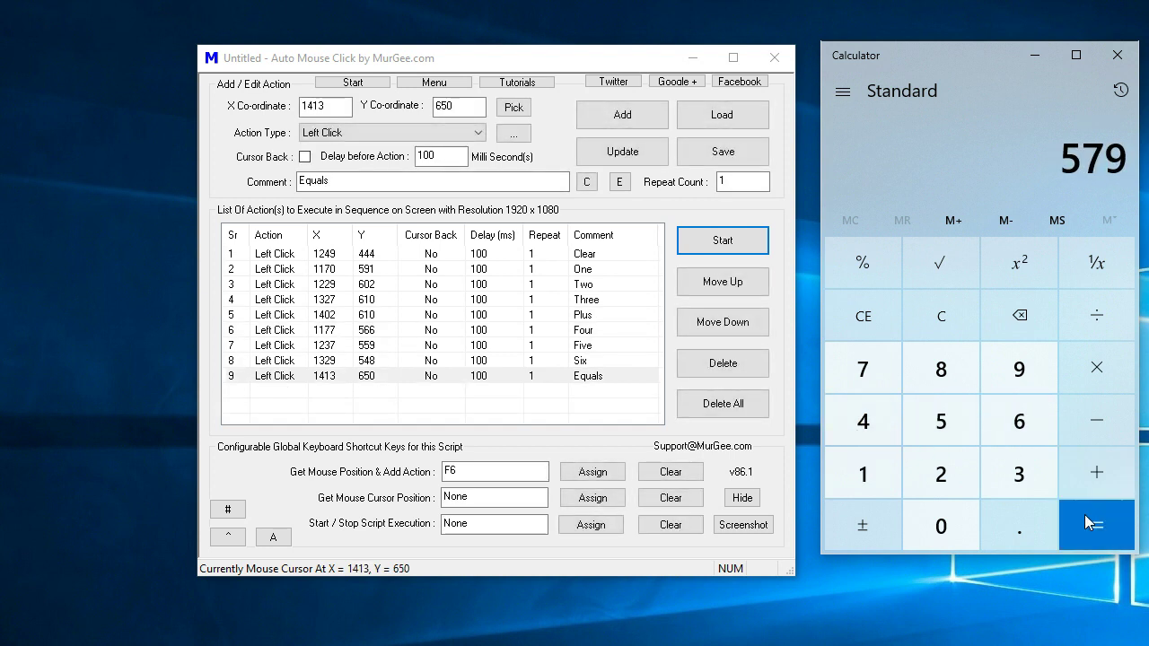
{"action": "left_click", "coordinate": [738, 183]}
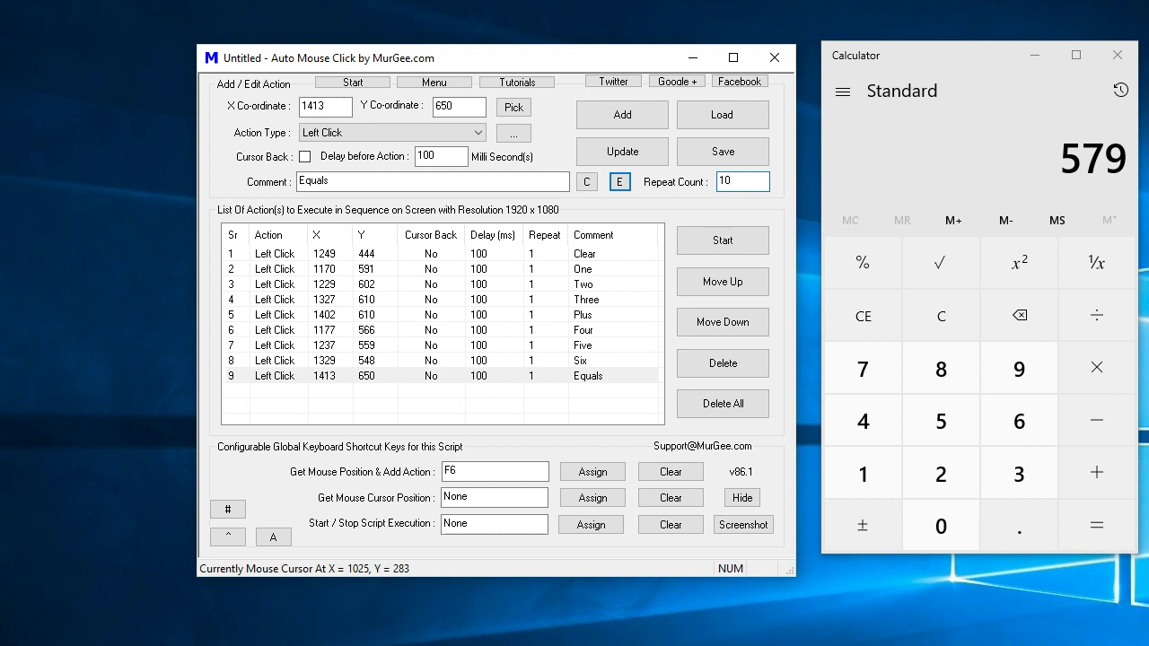
{"action": "left_click", "coordinate": [722, 241]}
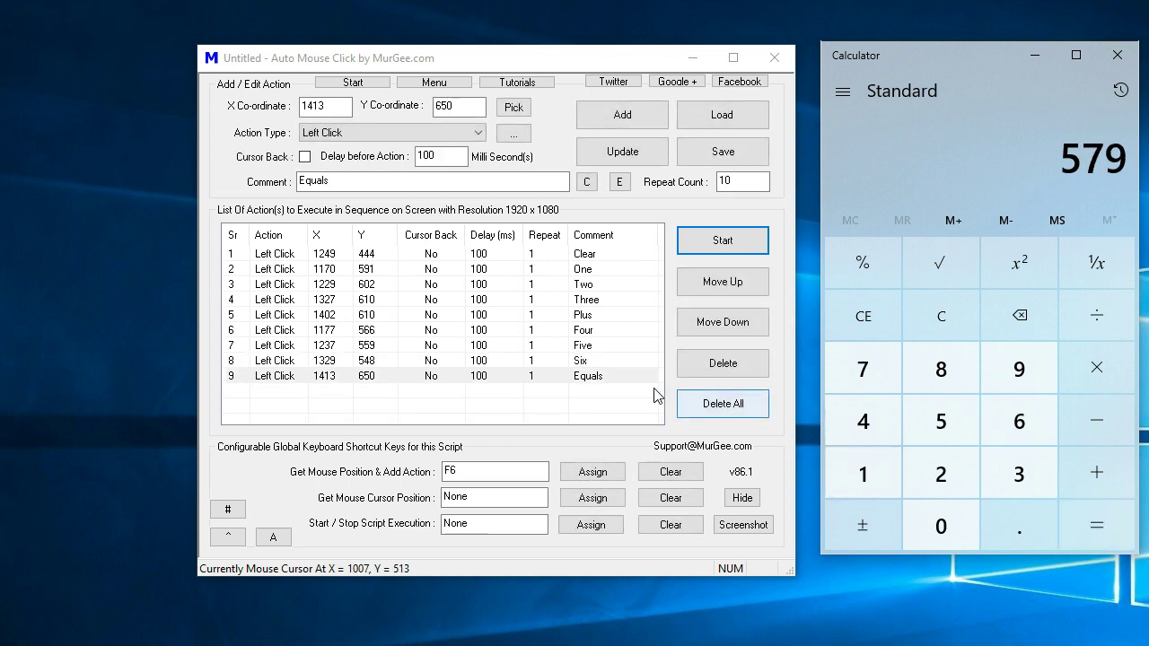
Set the repeat count of the Equals action to 10 in its action parameters
{"action": "double_click", "coordinate": [622, 376]}
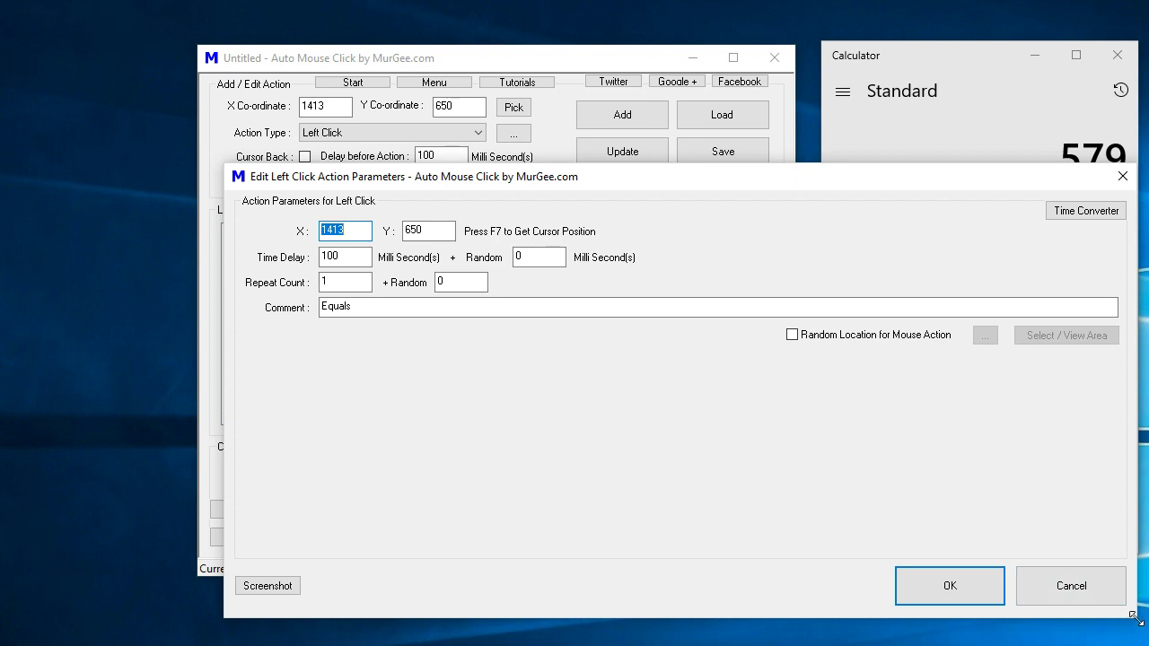
{"action": "left_click_drag", "start_coordinate": [1134, 618], "coordinate": [626, 398]}
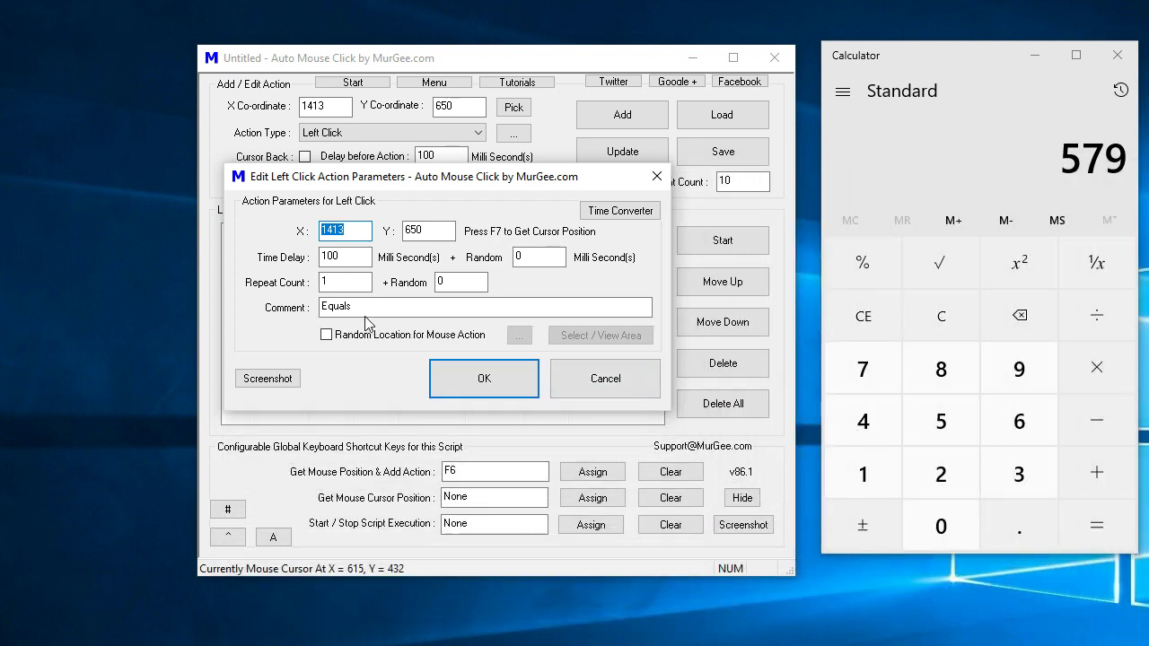
{"action": "left_click", "coordinate": [365, 286]}
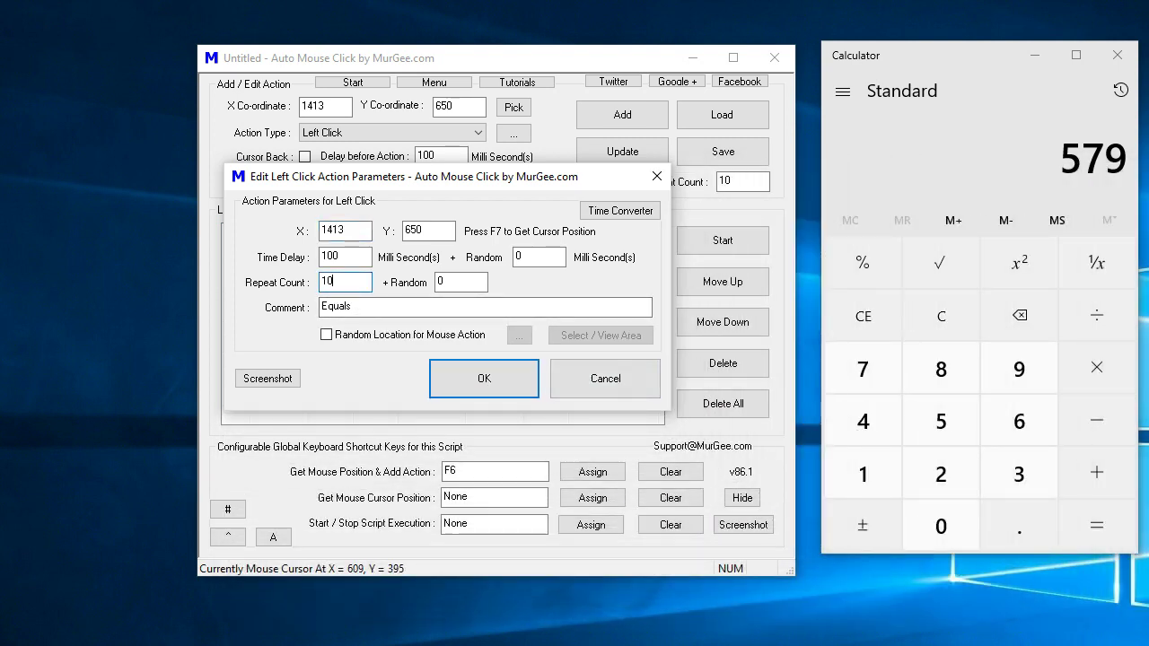
{"action": "left_click", "coordinate": [460, 382]}
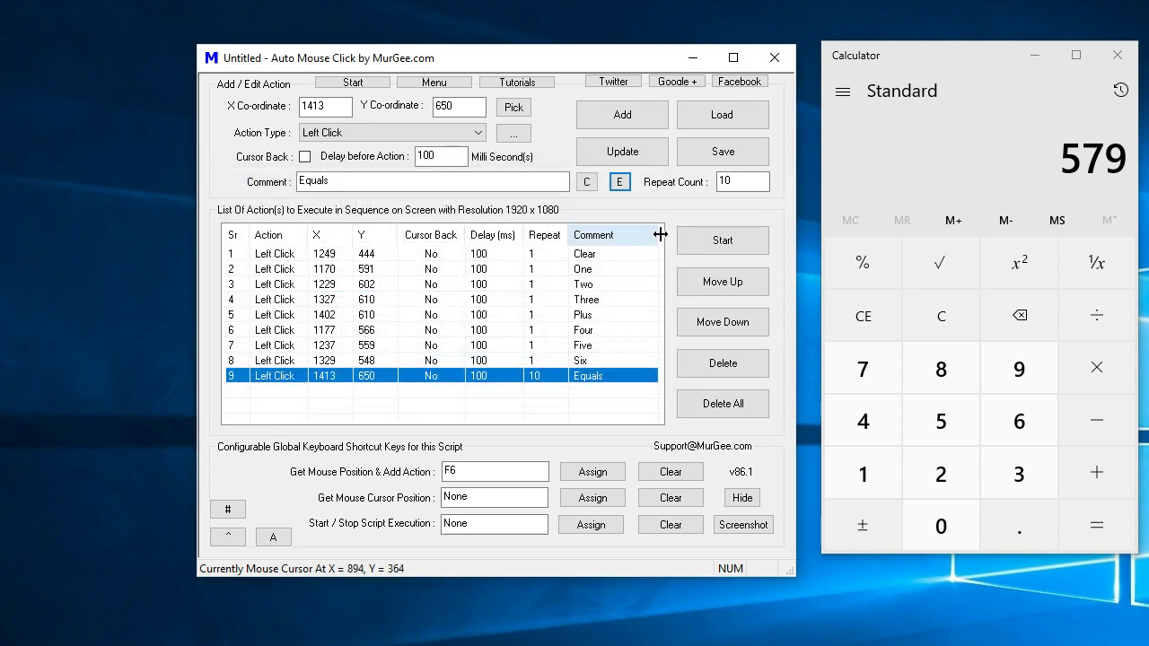
Set the whole script's repeat count to 1 and run the script
{"action": "double_click", "coordinate": [728, 182]}
{"action": "type", "text": "1"}
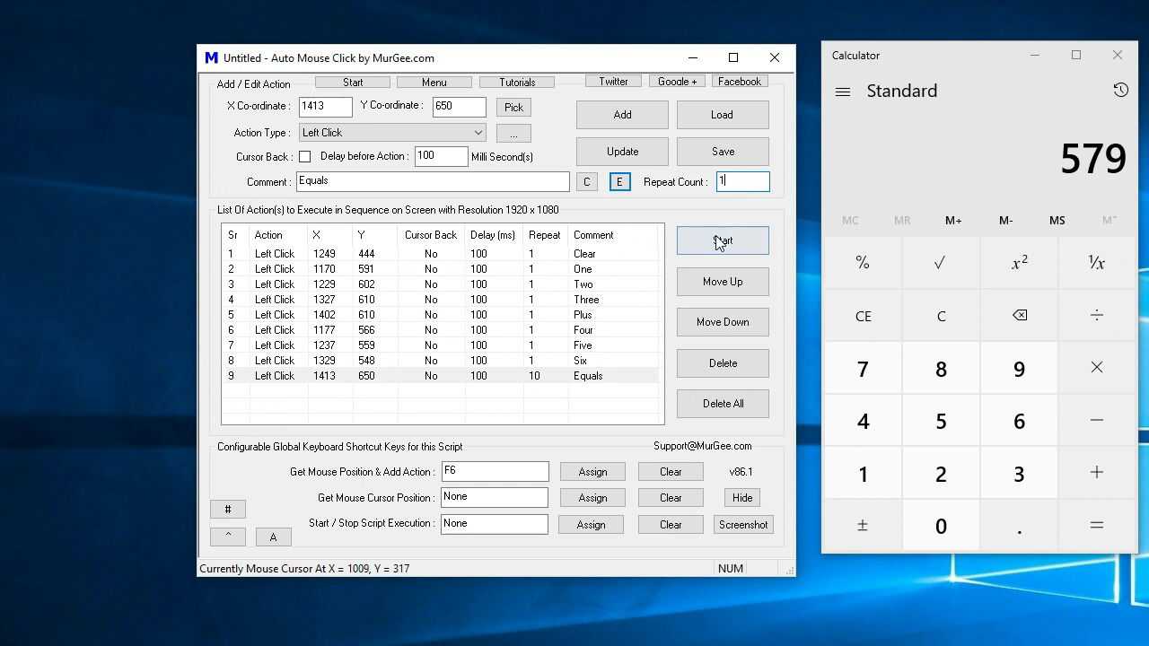
{"action": "left_click", "coordinate": [724, 243]}
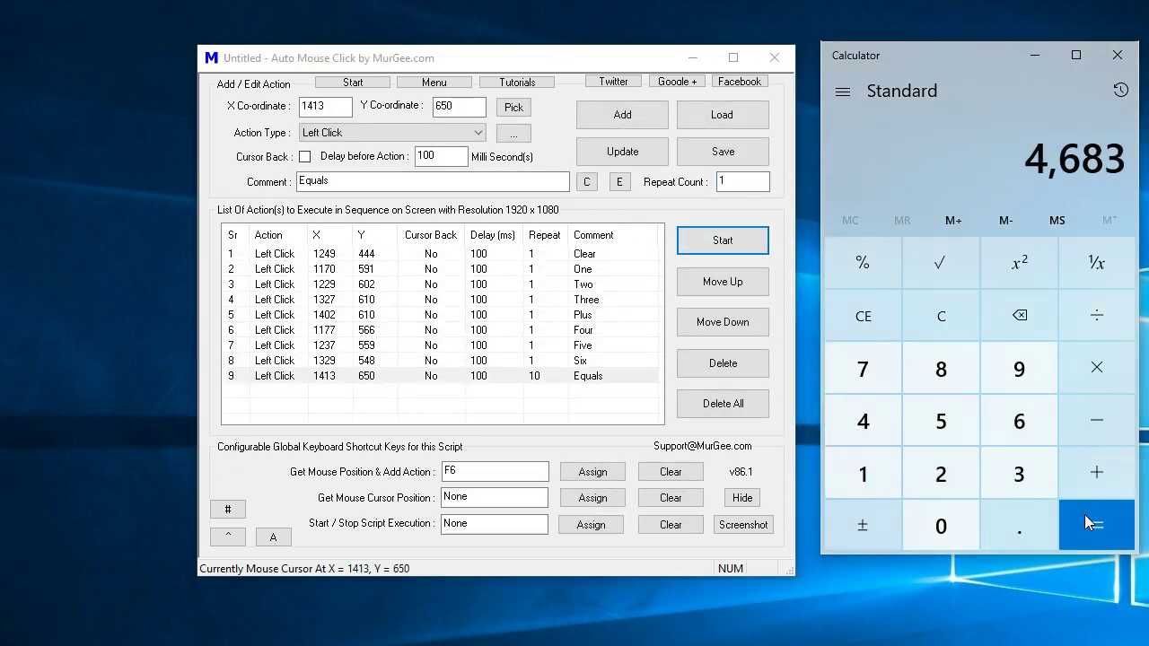
{"action": "left_click", "coordinate": [753, 239]}
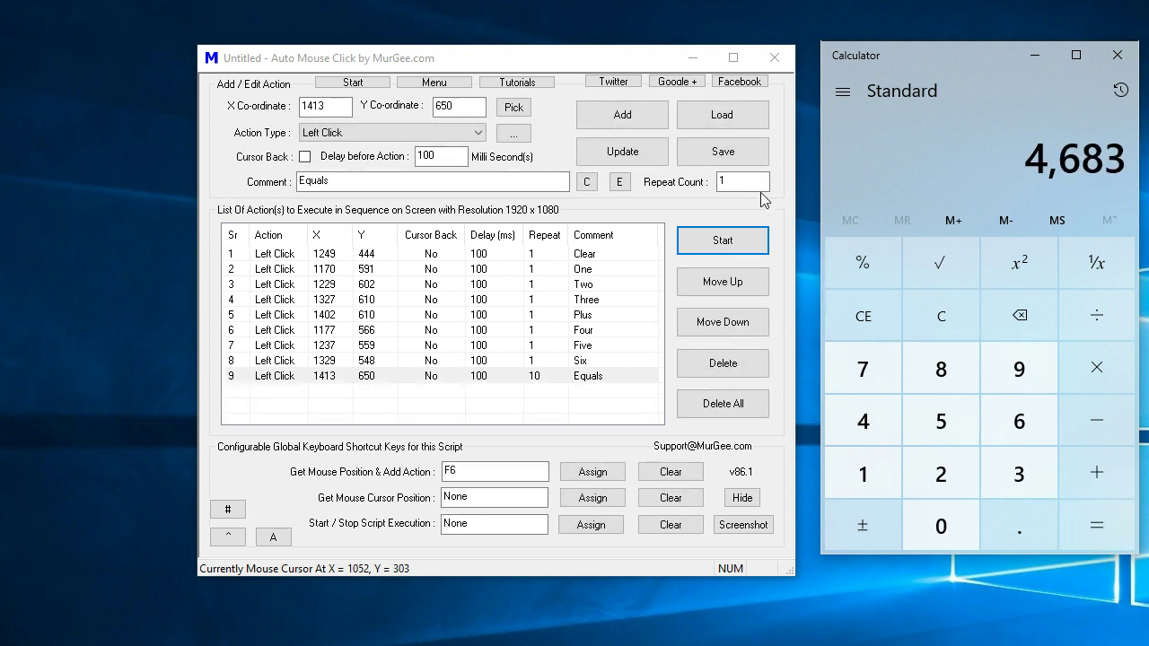
Set the whole script's repeat count to 10 and increase the script execution speed by 10%
{"action": "left_click", "coordinate": [757, 183]}
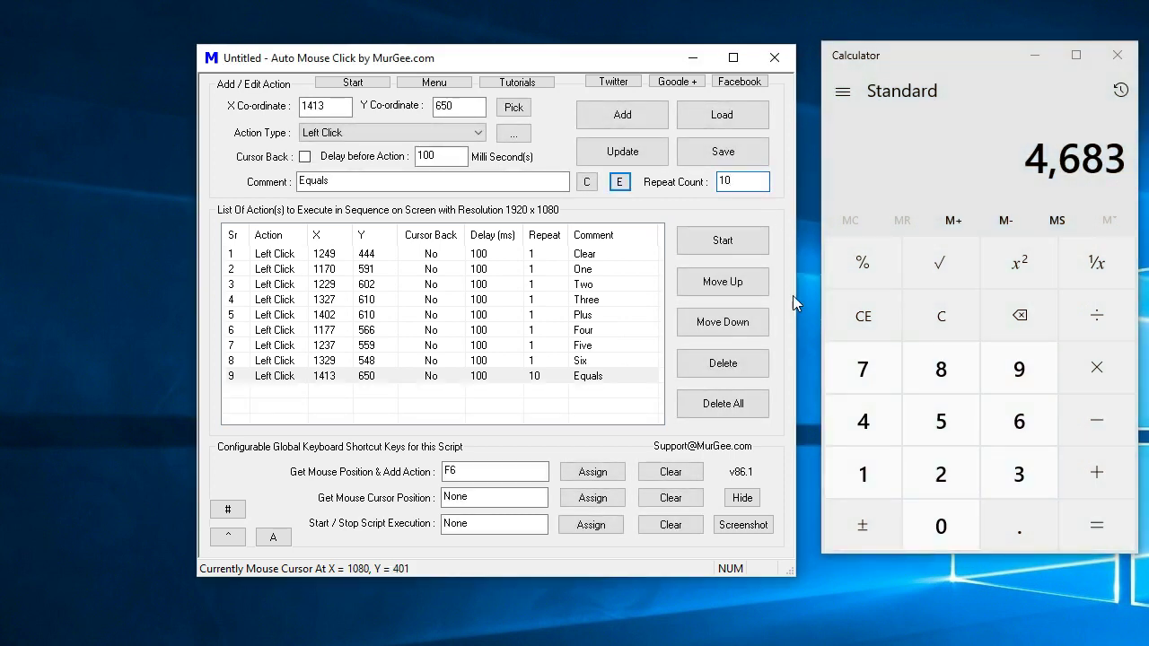
{"action": "right_click", "coordinate": [622, 362]}
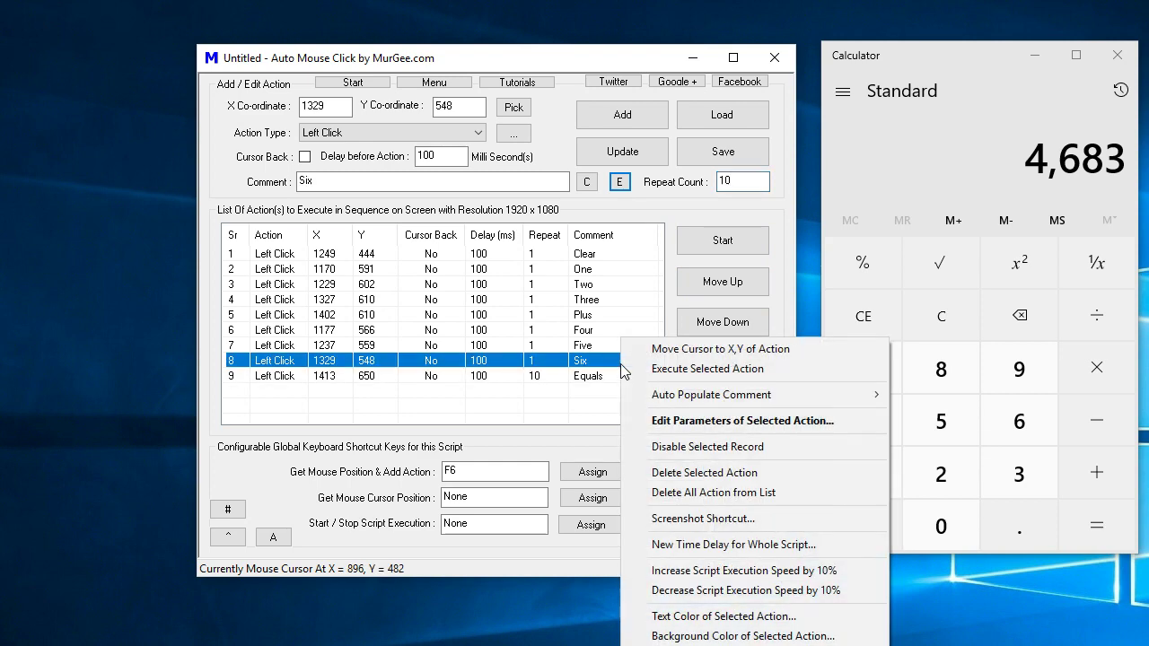
{"action": "left_click", "coordinate": [440, 85]}
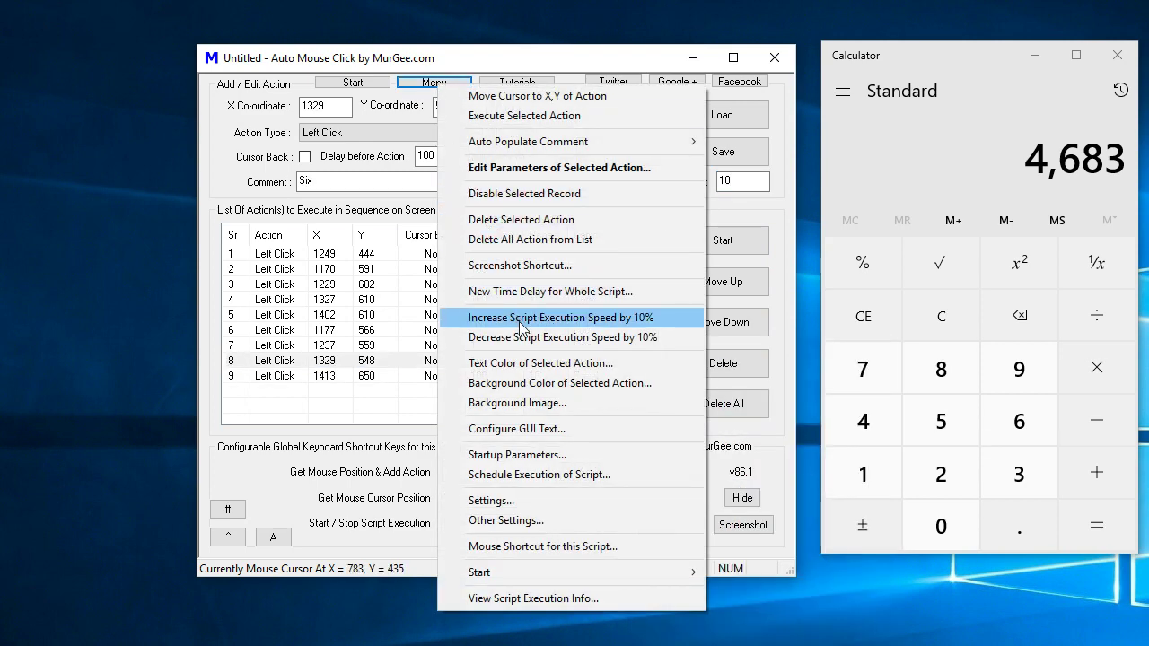
{"action": "left_click", "coordinate": [521, 319]}
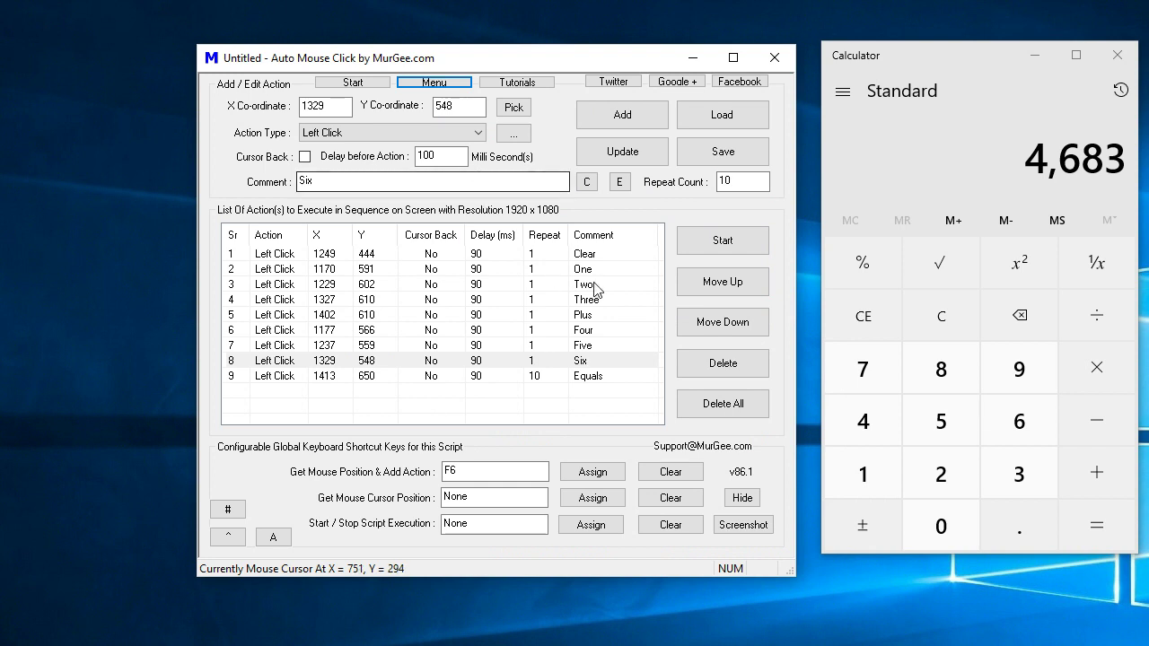
Assign a new time delay of 50 ms to all actions of the script and run it
{"action": "right_click", "coordinate": [518, 305]}
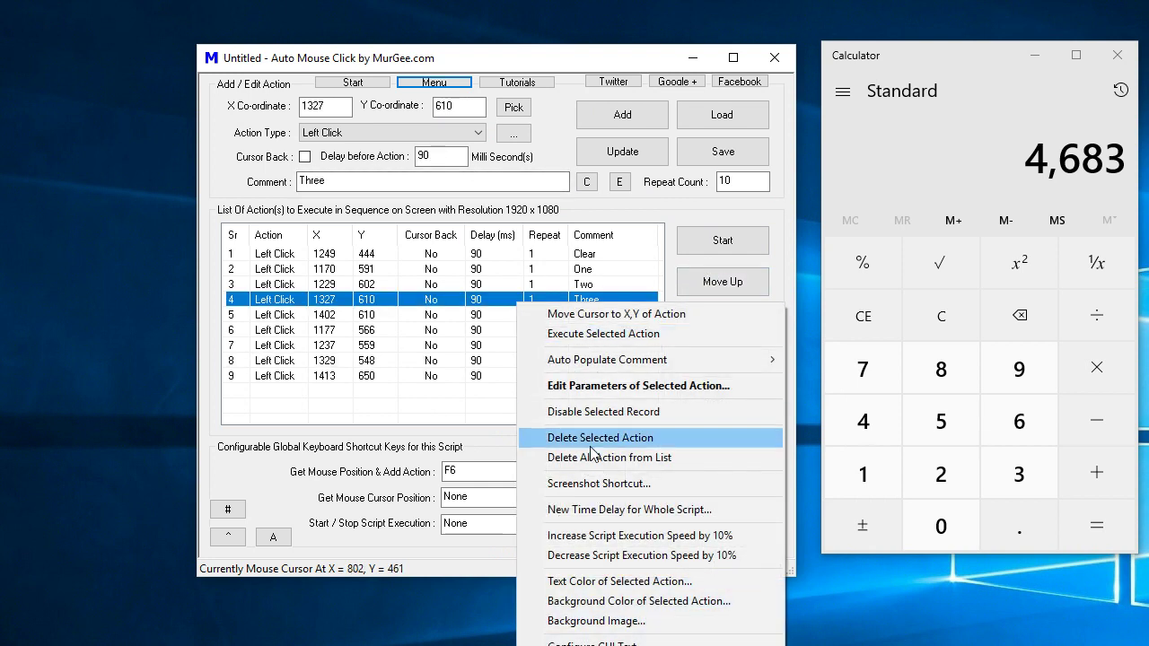
{"action": "left_click", "coordinate": [634, 508]}
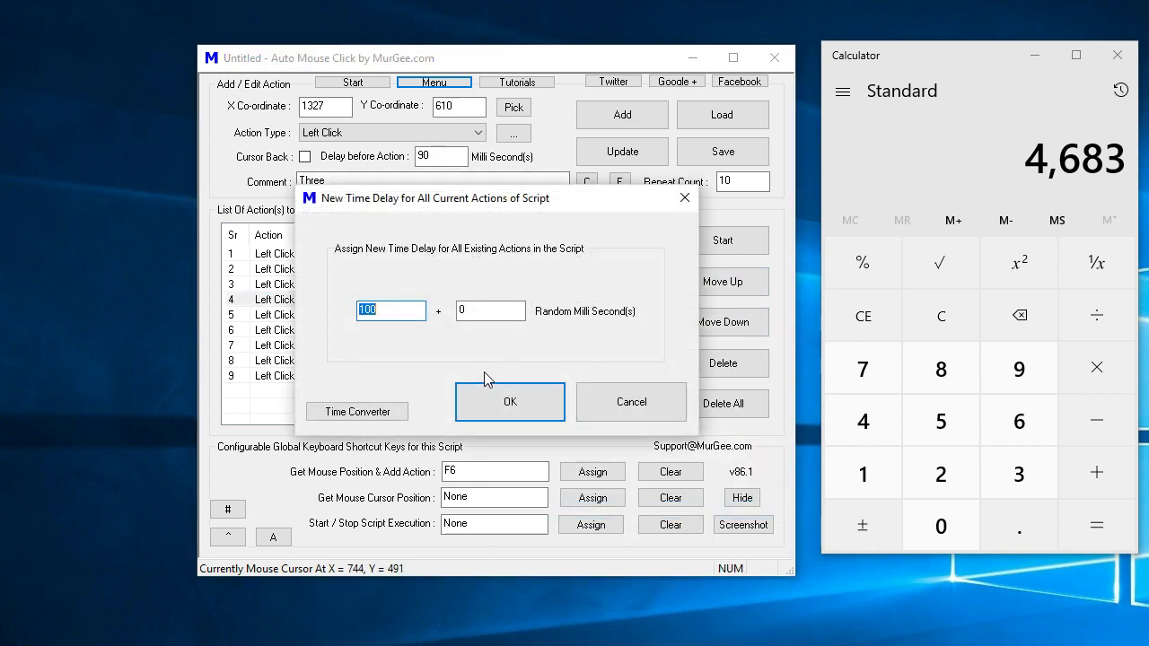
{"action": "type", "text": "50"}
{"action": "left_click", "coordinate": [510, 405]}
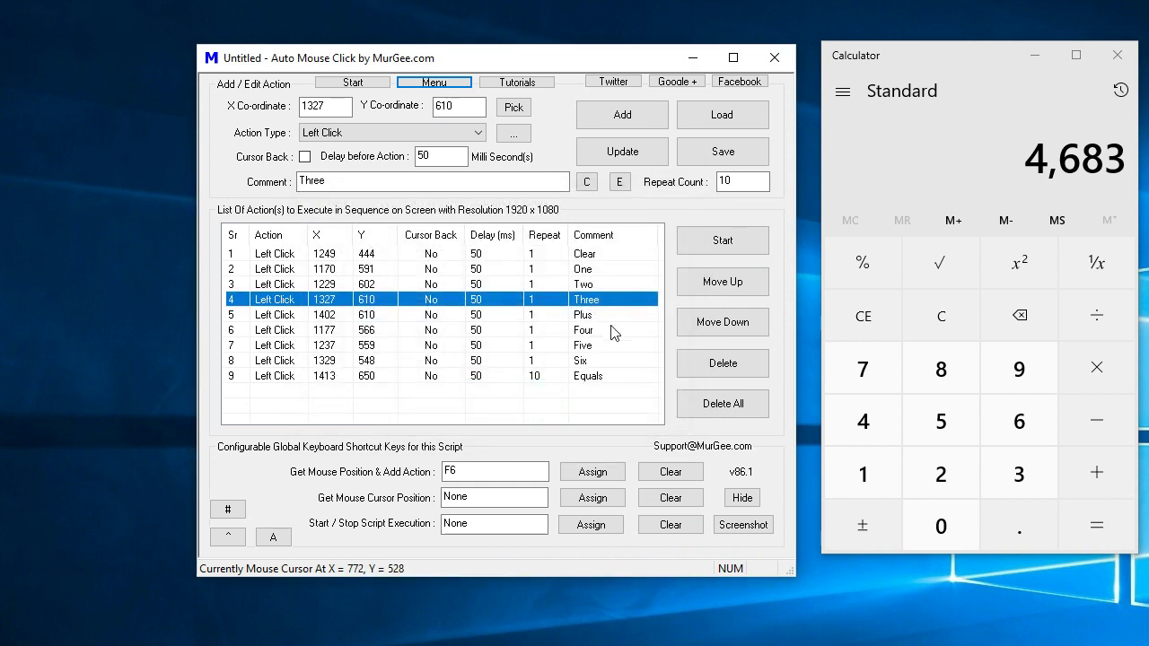
{"action": "left_click", "coordinate": [705, 244]}
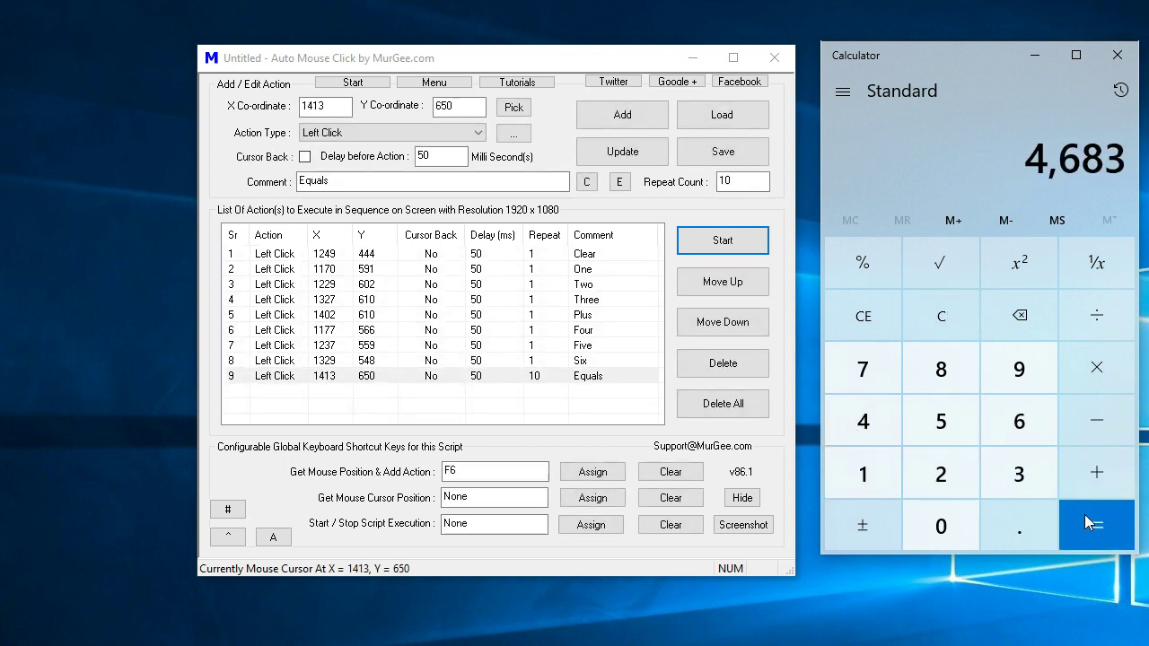
Enable and test the cursor locator in the other settings, and run the script with it
{"action": "left_click", "coordinate": [452, 87]}
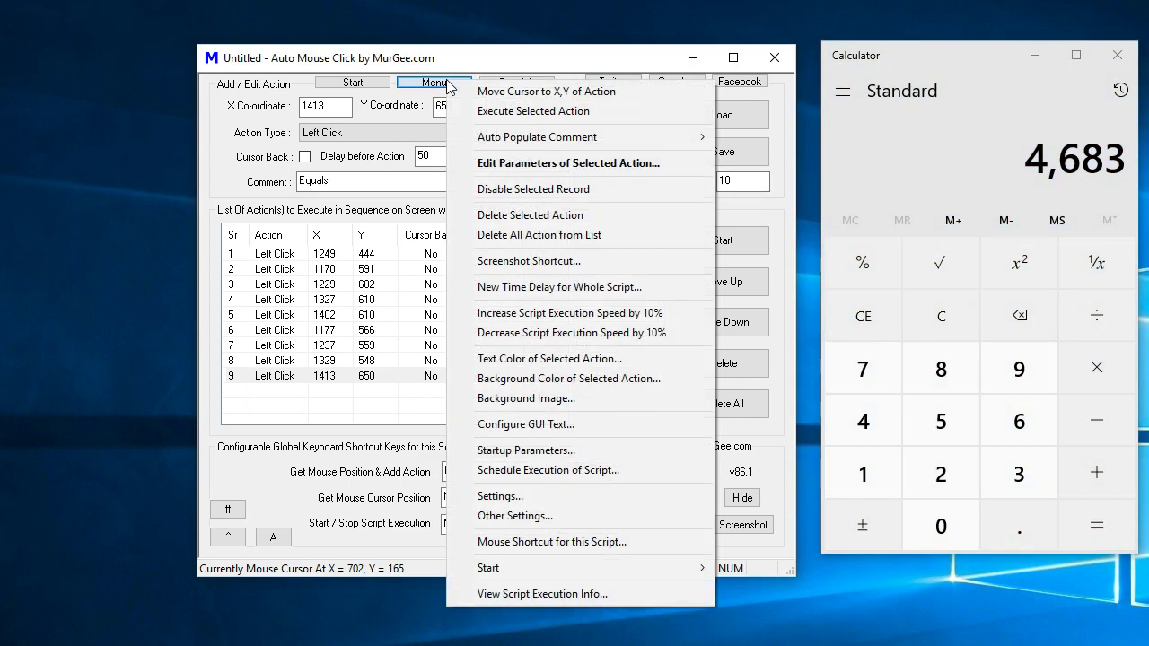
{"action": "left_click", "coordinate": [566, 518]}
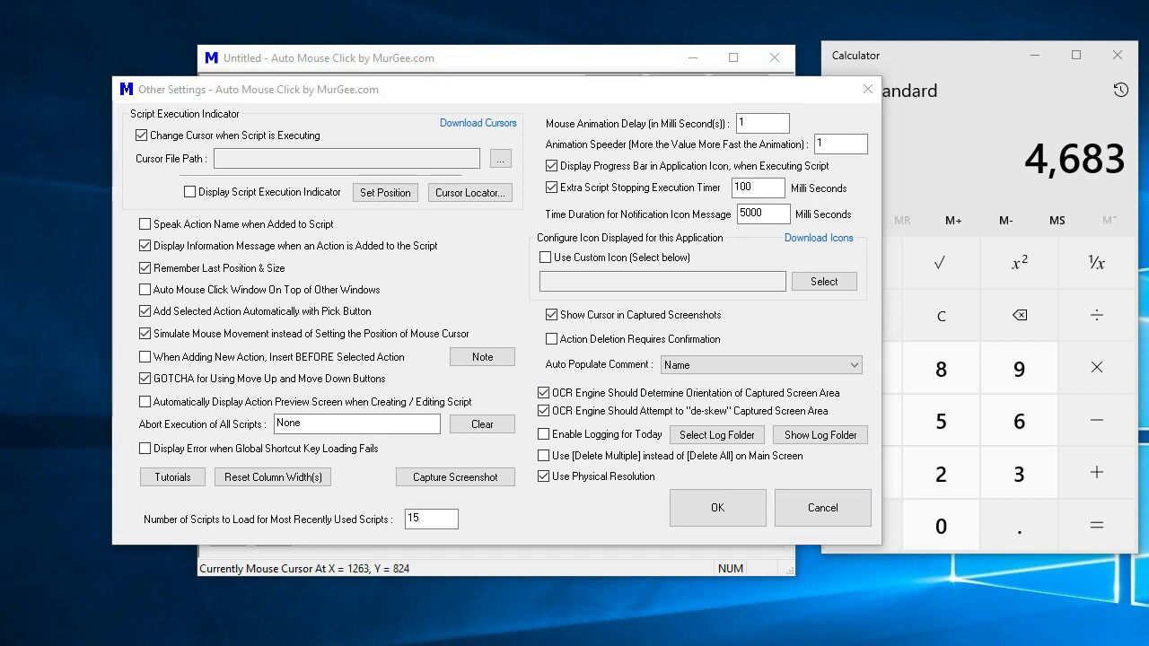
{"action": "left_click", "coordinate": [474, 197]}
{"action": "left_click", "coordinate": [487, 216]}
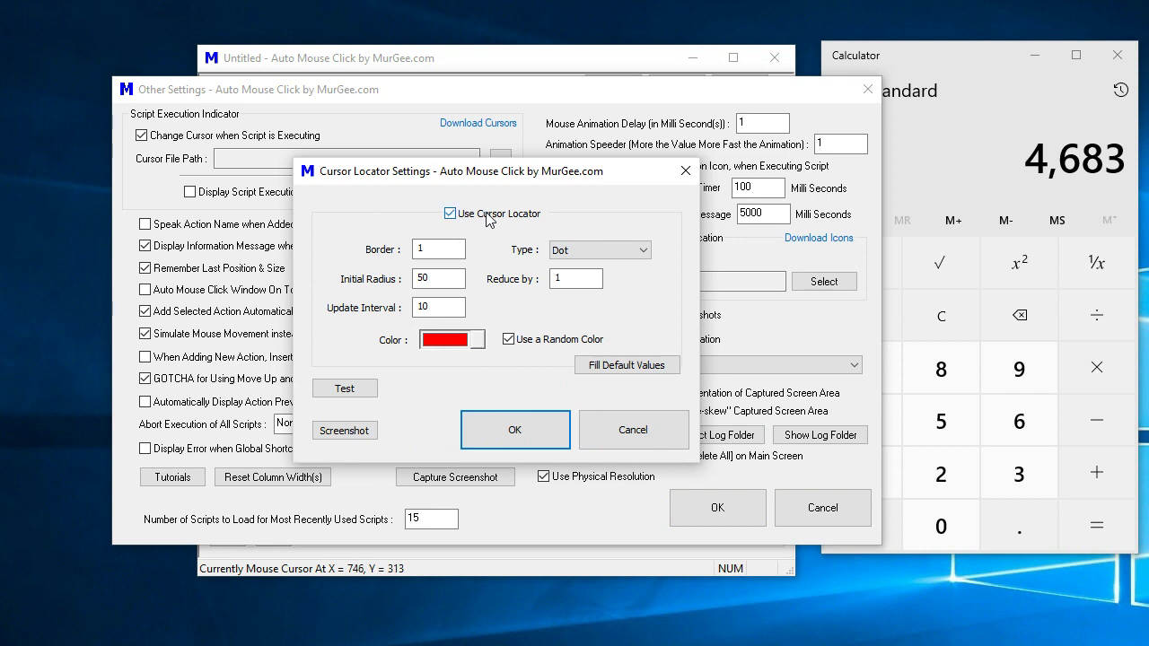
{"action": "left_click", "coordinate": [371, 395]}
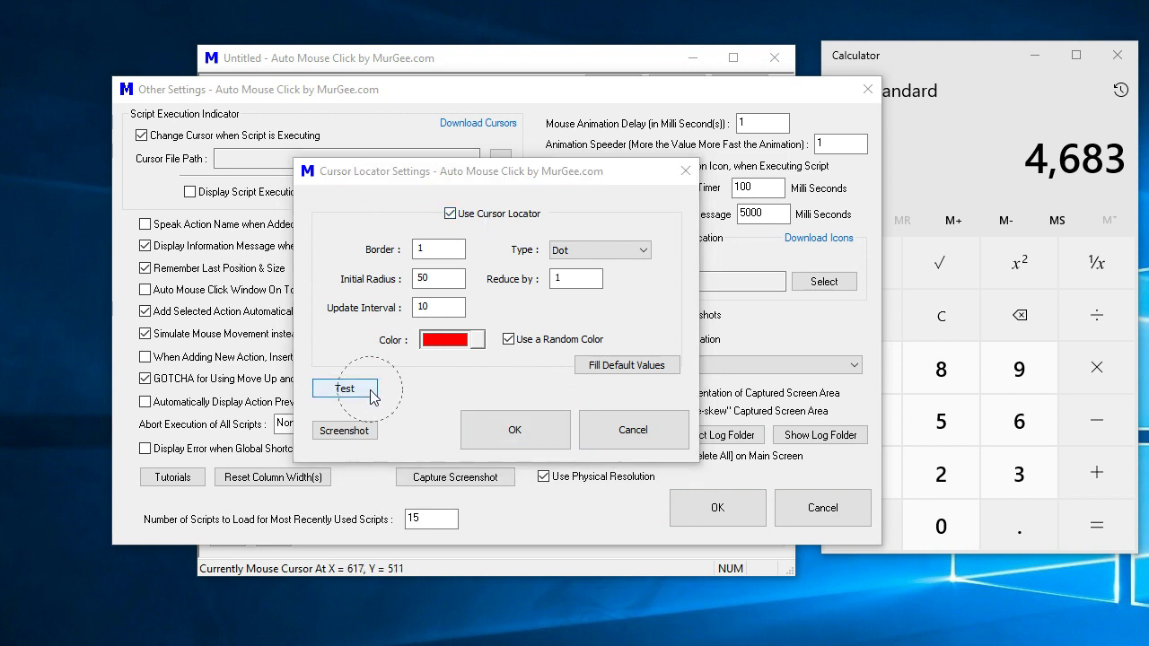
{"action": "left_click", "coordinate": [491, 434]}
{"action": "left_click", "coordinate": [696, 514]}
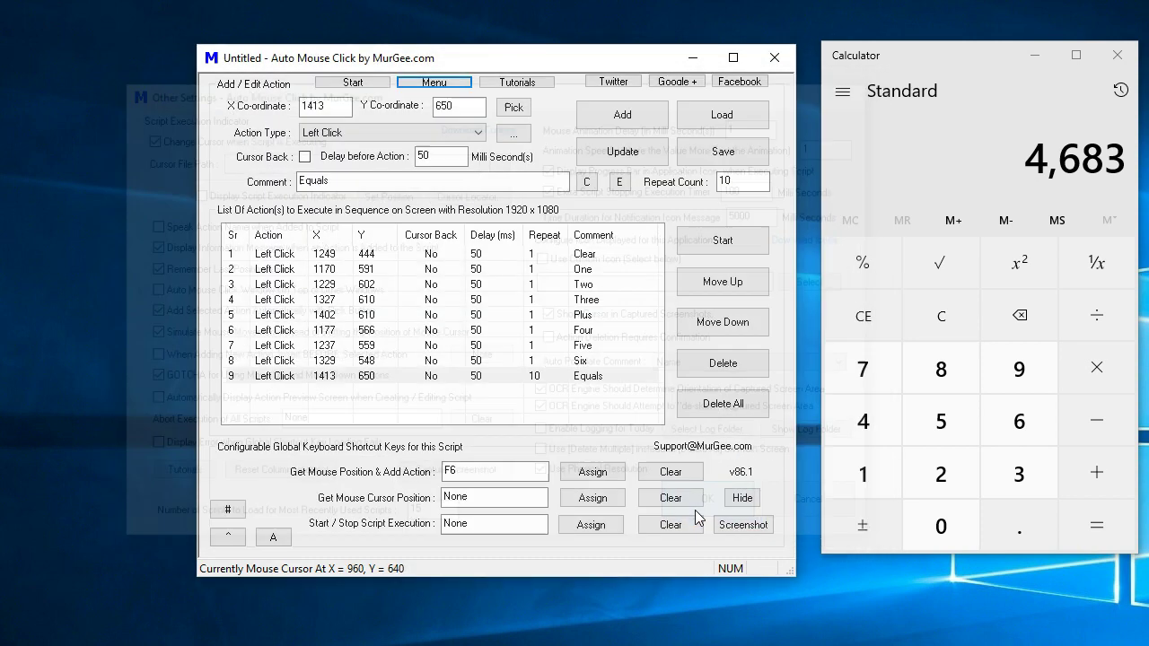
{"action": "left_click", "coordinate": [723, 240]}
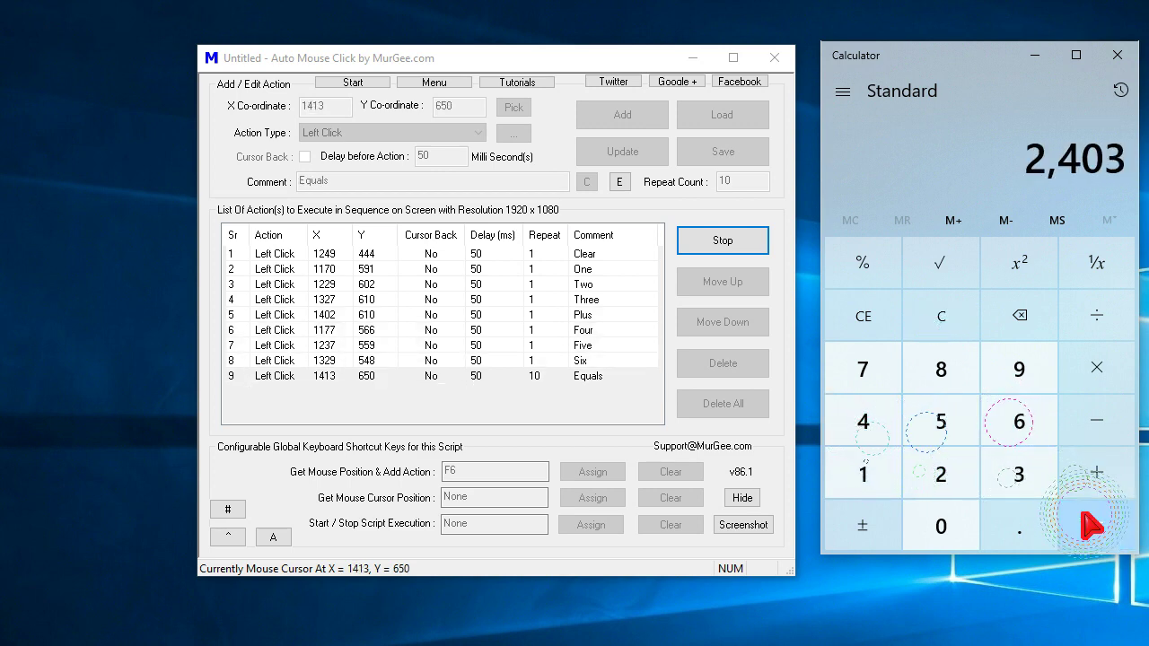
{"action": "left_click", "coordinate": [710, 470]}
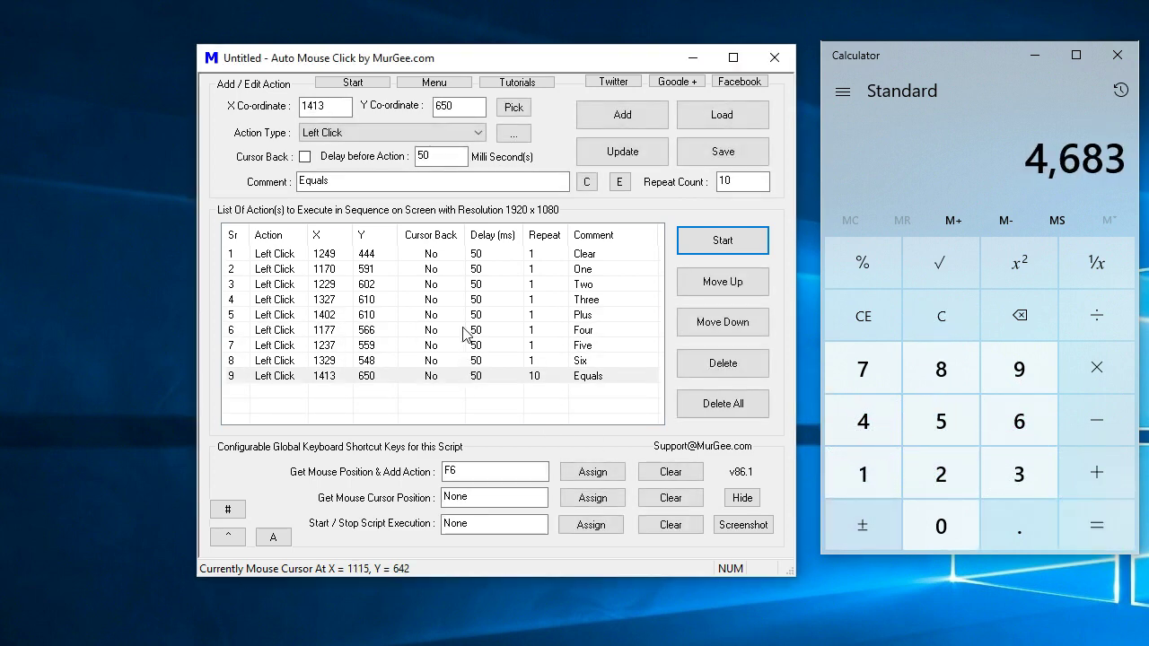
Assign a new time delay of 150 ms to all actions of the script
{"action": "left_click", "coordinate": [444, 83]}
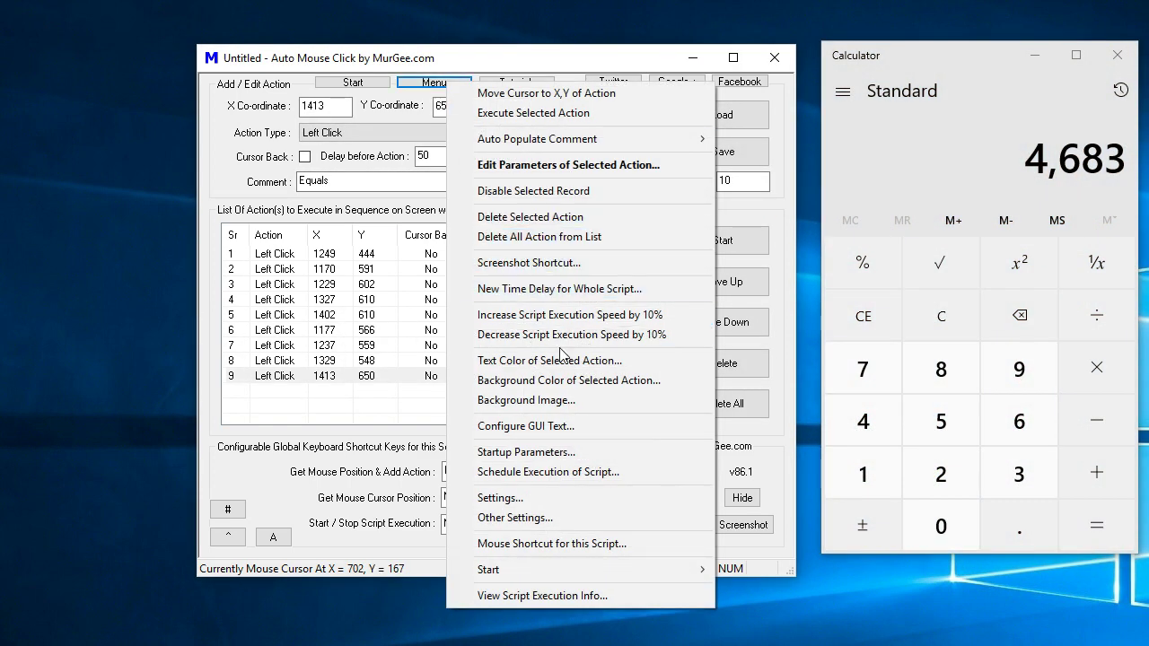
{"action": "left_click", "coordinate": [552, 289]}
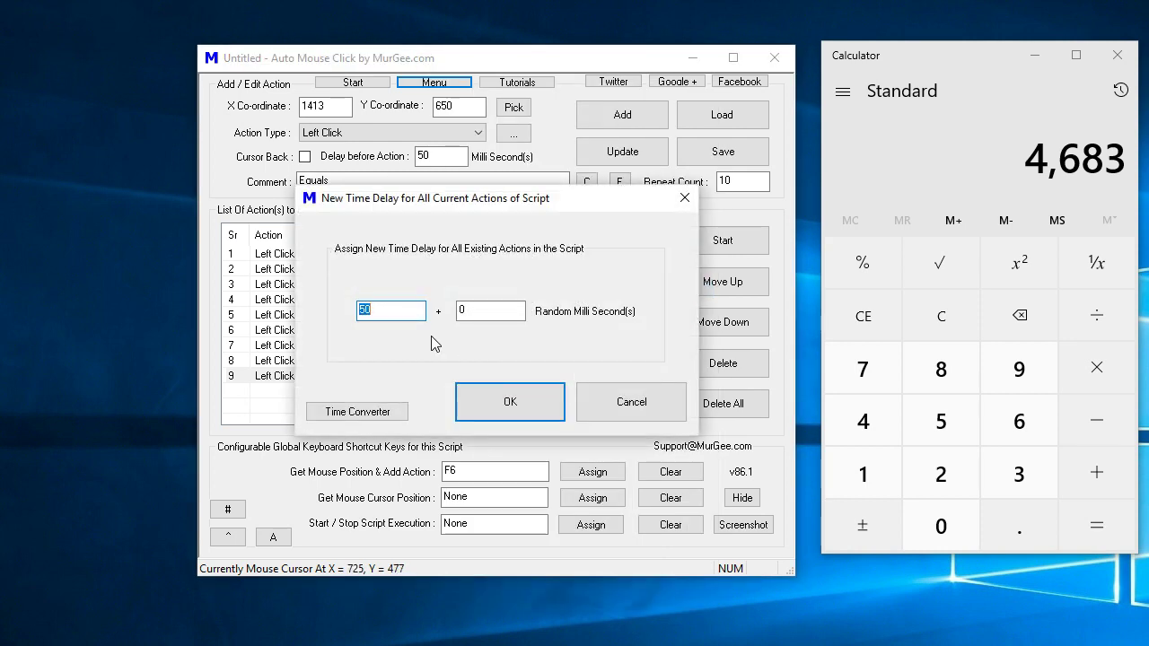
{"action": "key", "text": "Return"}
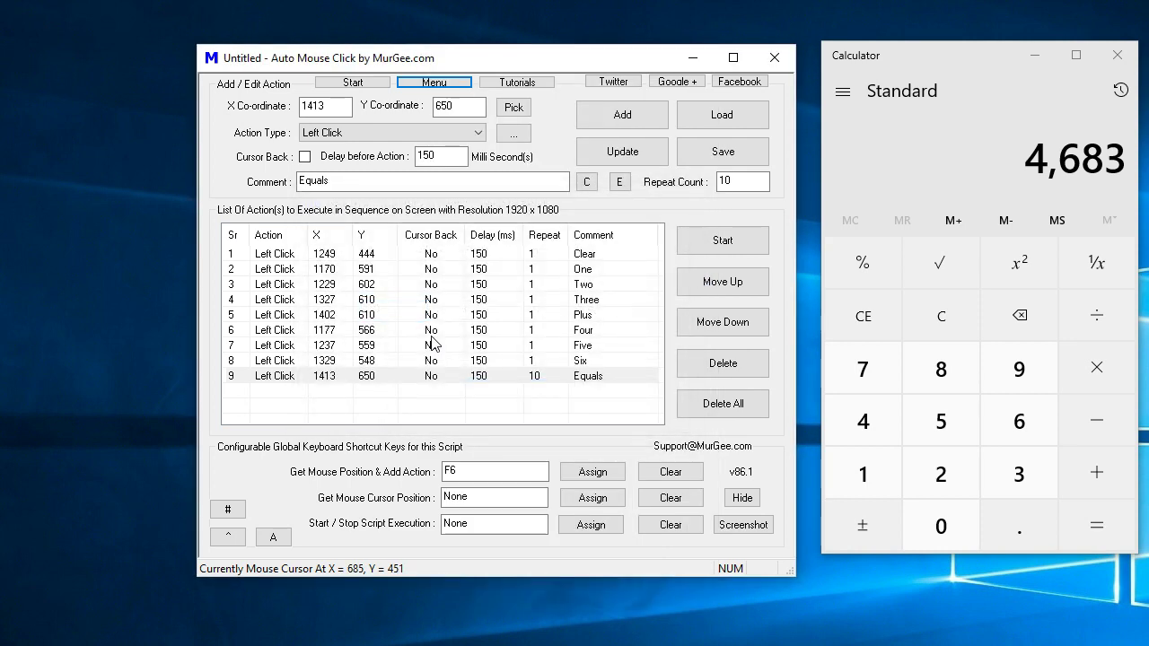
Set the whole script's repeat count to 5 and run the script
{"action": "double_click", "coordinate": [729, 183]}
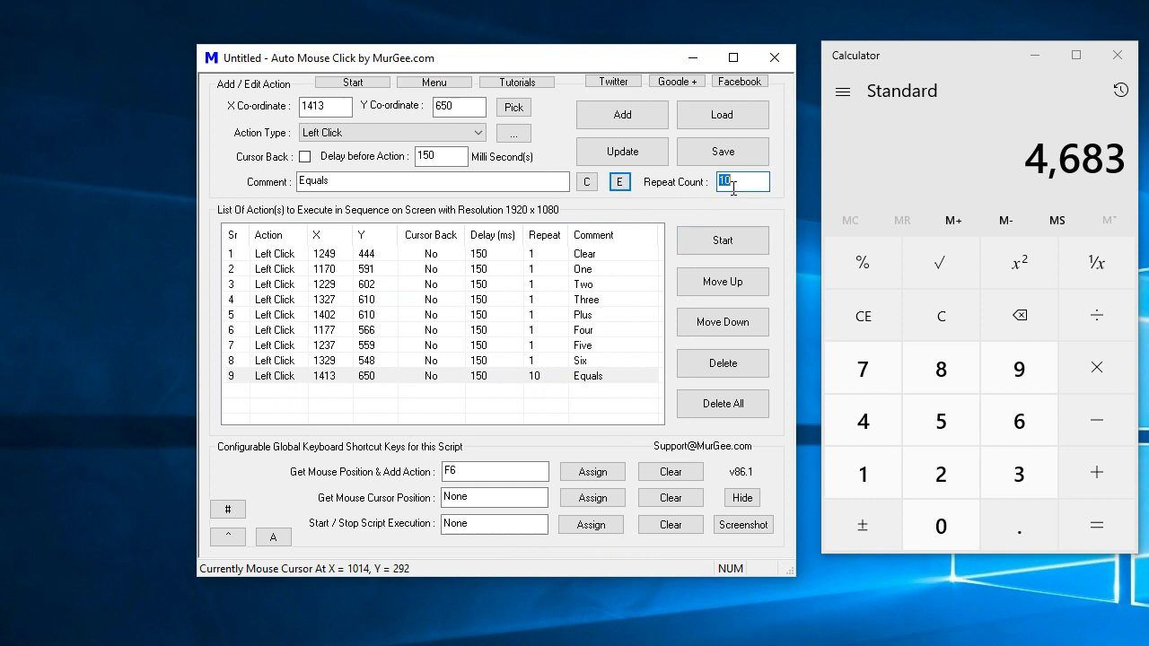
{"action": "left_click", "coordinate": [736, 234]}
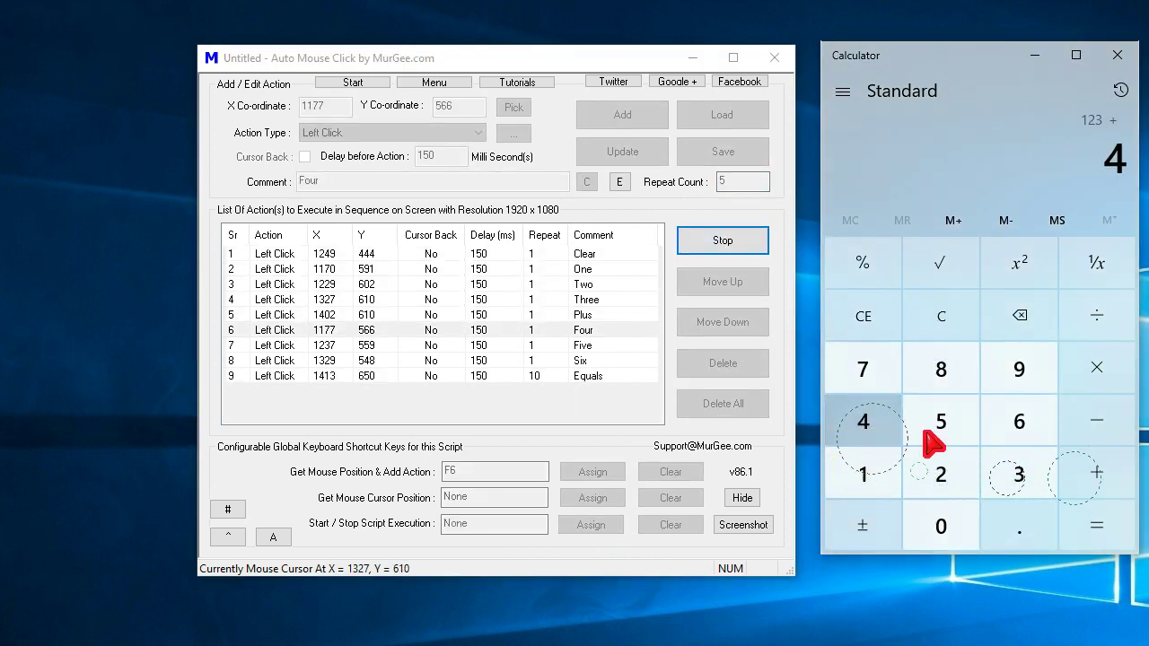